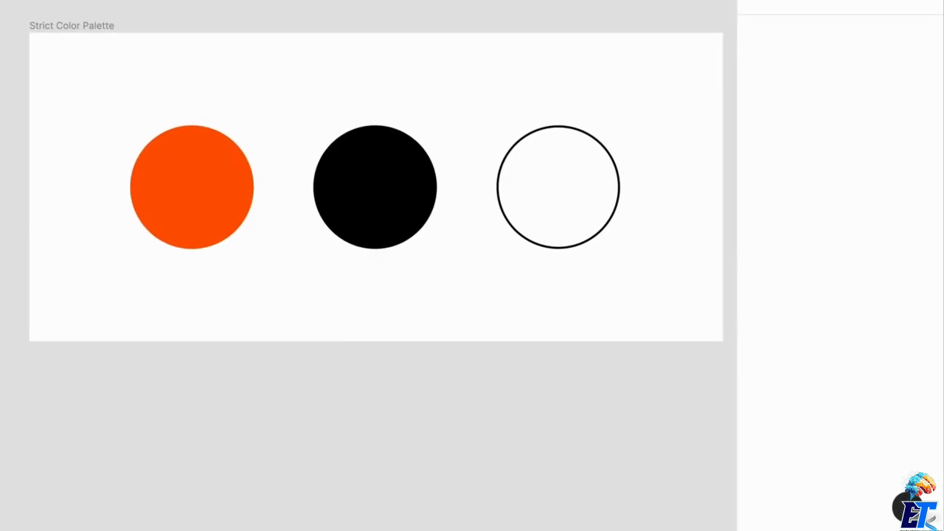
Enlarge the Strict Color Palette frame downward and to the right to make room for more color swatches.
{"action": "scroll", "coordinate": [445, 89], "scroll_direction": "down", "scroll_amount": 3}
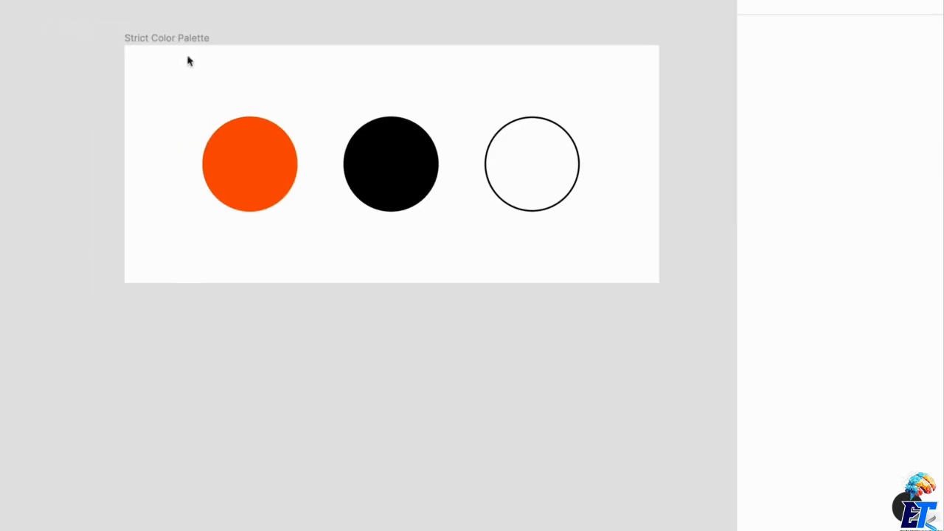
{"action": "left_click", "coordinate": [197, 59]}
{"action": "left_click_drag", "start_coordinate": [506, 298], "coordinate": [500, 520]}
{"action": "scroll", "coordinate": [485, 394], "scroll_direction": "down", "scroll_amount": 3}
{"action": "left_click_drag", "start_coordinate": [600, 258], "coordinate": [626, 283]}
{"action": "left_click_drag", "start_coordinate": [443, 443], "coordinate": [440, 527]}
{"action": "left_click", "coordinate": [260, 188]}
{"action": "scroll", "coordinate": [256, 187], "scroll_direction": "left", "scroll_amount": 2}
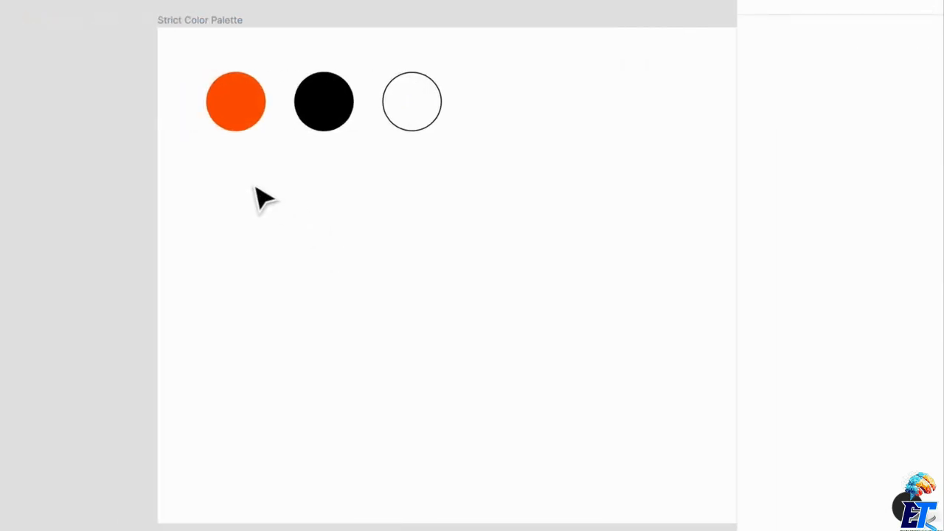
Move the row of orange, black and white circles right, toward the horizontal centre of the frame.
{"action": "left_click_drag", "start_coordinate": [490, 154], "coordinate": [410, 137]}
{"action": "left_click", "coordinate": [466, 204]}
{"action": "scroll", "coordinate": [339, 177], "scroll_direction": "right", "scroll_amount": 2}
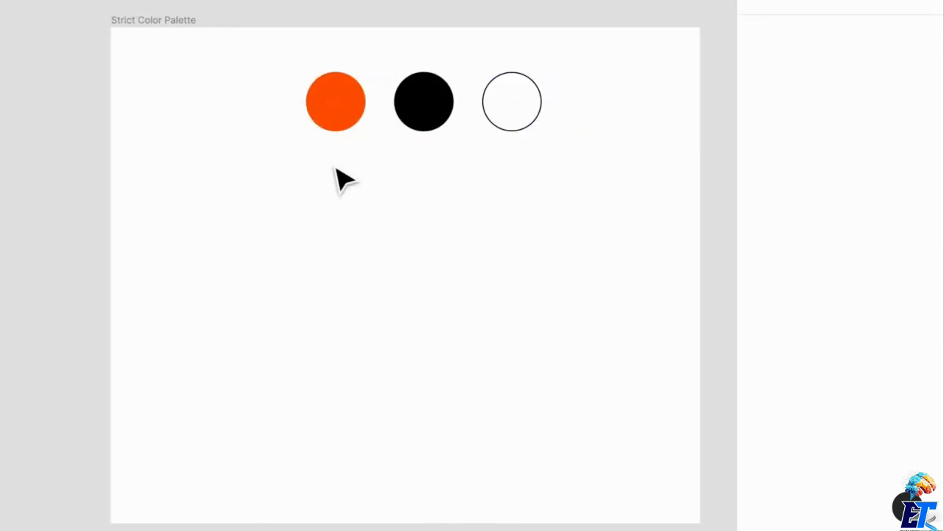
Duplicate the orange circle directly below the original and move all four circles down toward the middle of the frame.
{"action": "left_click", "coordinate": [347, 117]}
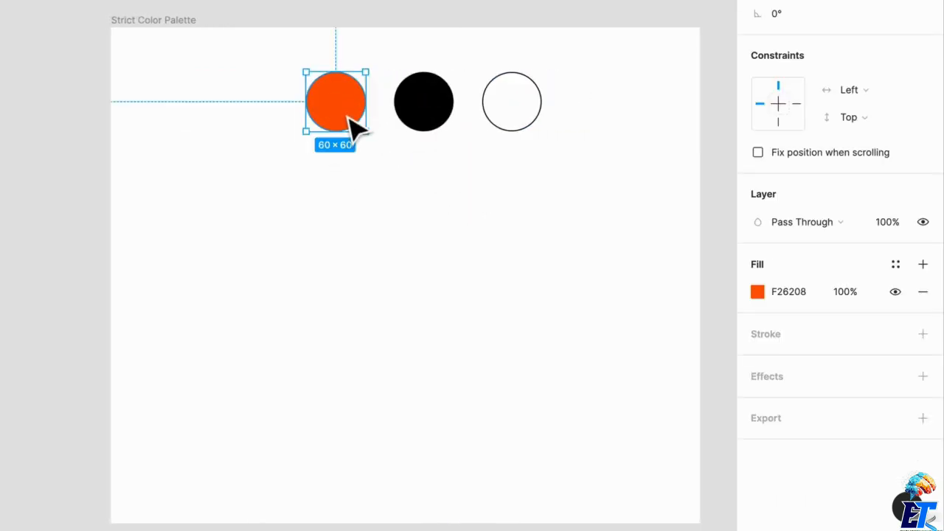
{"action": "left_click_drag", "start_coordinate": [347, 116], "coordinate": [345, 188]}
{"action": "key", "text": "ctrl+a"}
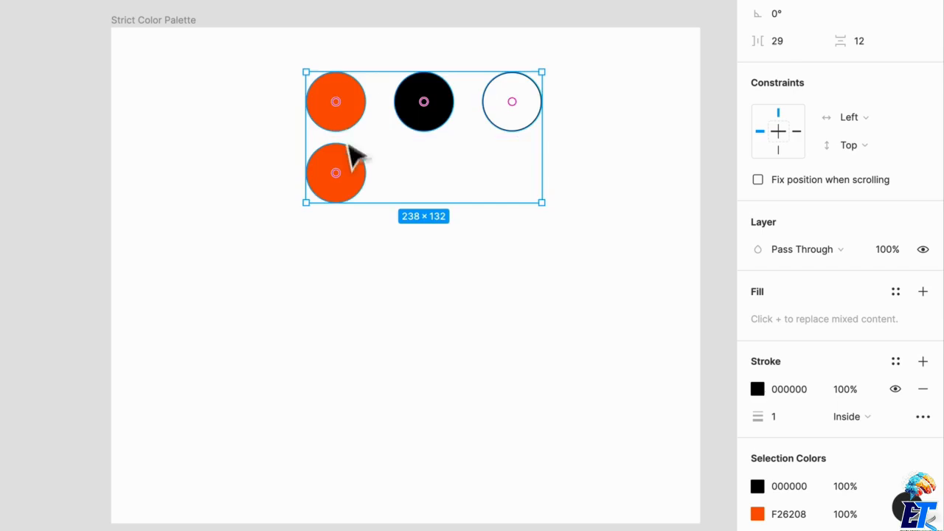
{"action": "left_click_drag", "start_coordinate": [345, 137], "coordinate": [341, 310]}
{"action": "scroll", "coordinate": [341, 310], "scroll_direction": "up", "scroll_amount": 4}
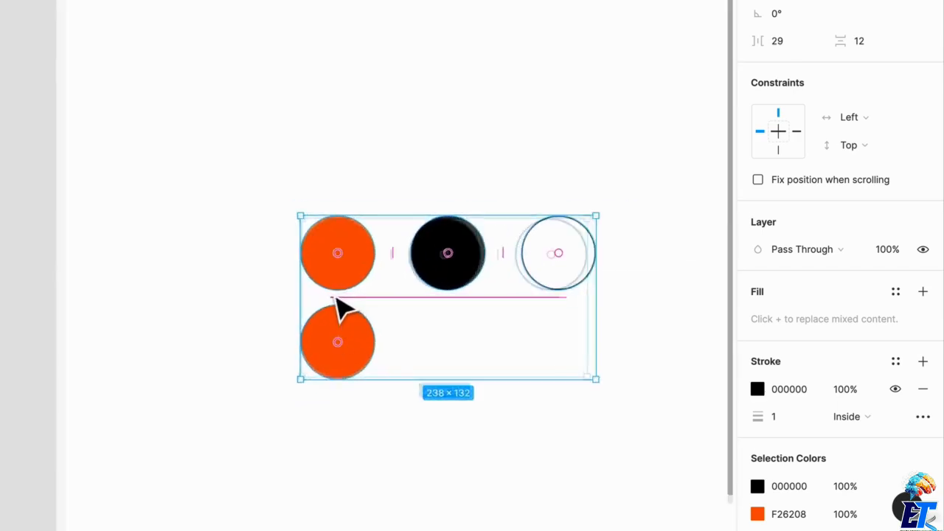
Shrink the duplicated orange circle to 48 × 48 and set its fill to light peach F9C7A8.
{"action": "left_click", "coordinate": [431, 371]}
{"action": "left_click", "coordinate": [373, 371]}
{"action": "mouse_move", "coordinate": [385, 397]}
{"action": "left_mouse_down"}
{"action": "mouse_move", "coordinate": [375, 392]}
{"action": "mouse_move", "coordinate": [388, 402]}
{"action": "left_mouse_up"}
{"action": "left_click", "coordinate": [457, 404]}
{"action": "left_click", "coordinate": [340, 380]}
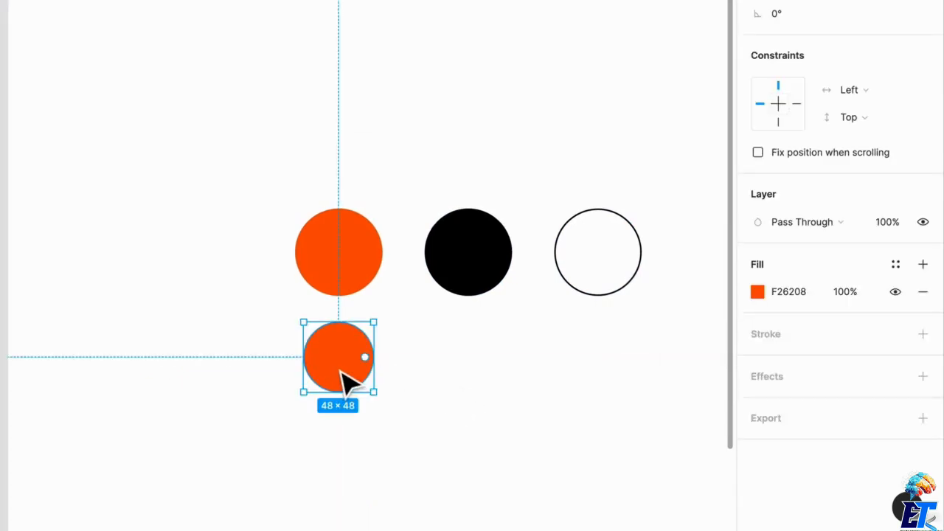
{"action": "left_click", "coordinate": [757, 291]}
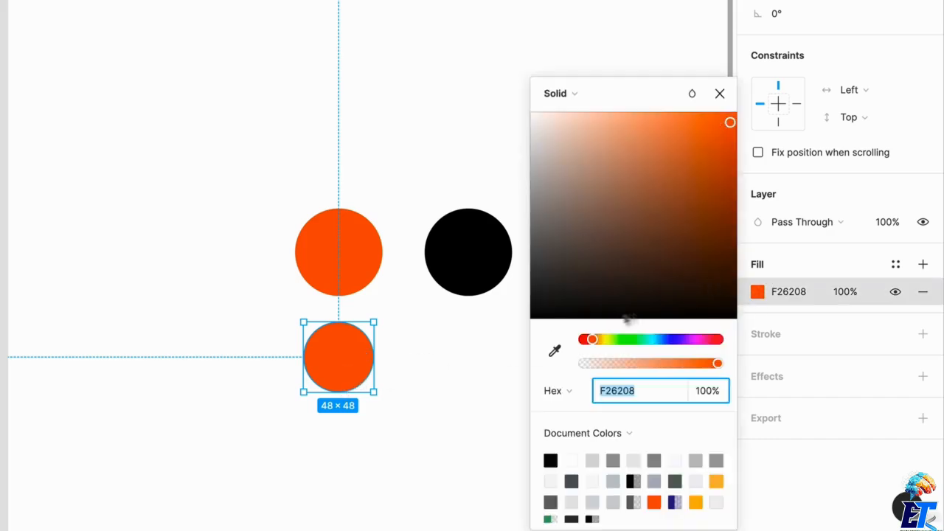
{"action": "left_click_drag", "start_coordinate": [728, 123], "coordinate": [597, 116]}
{"action": "left_click", "coordinate": [411, 118]}
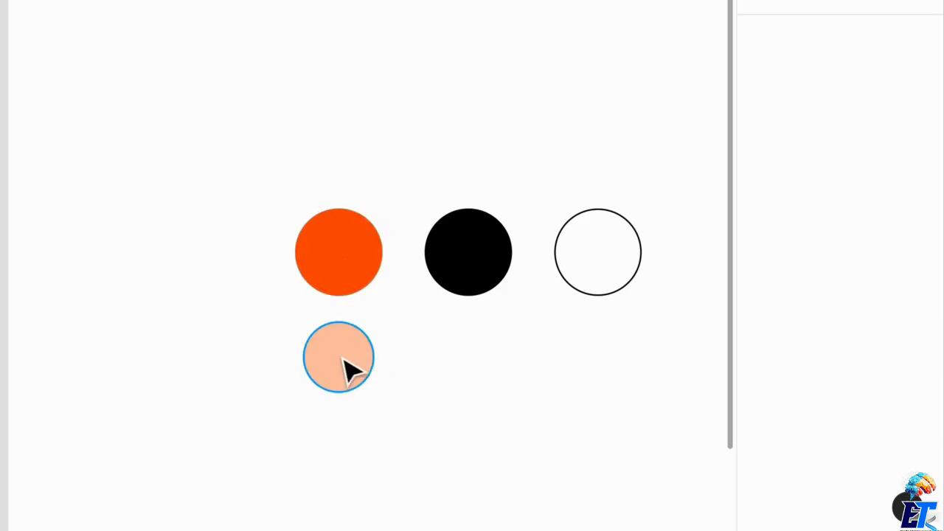
Duplicate the small peach circle above the main orange circle and set the copy's fill to EF7A31.
{"action": "left_click_drag", "start_coordinate": [344, 361], "coordinate": [362, 140]}
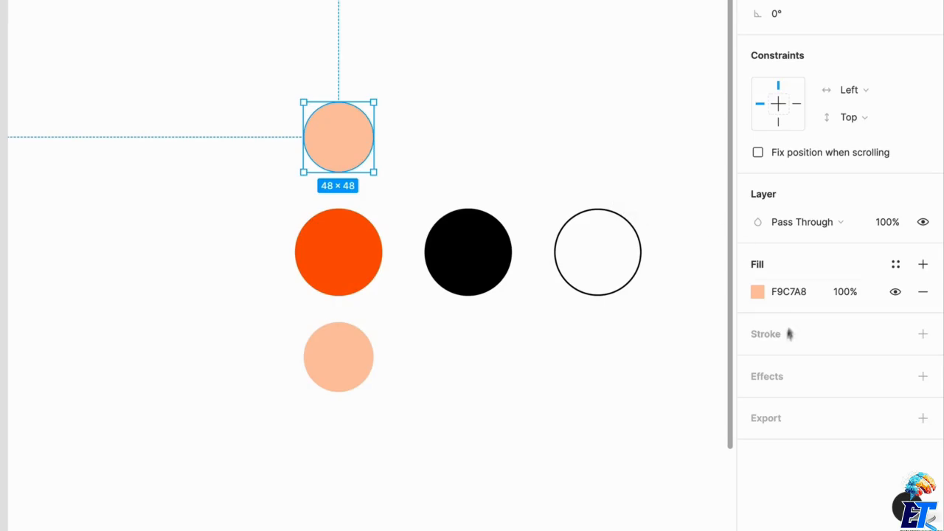
{"action": "left_click", "coordinate": [757, 292]}
{"action": "left_click_drag", "start_coordinate": [663, 158], "coordinate": [695, 131]}
Shift the peach circle down and move the small orange circle between it and the main orange circle.
{"action": "left_click_drag", "start_coordinate": [369, 360], "coordinate": [333, 447]}
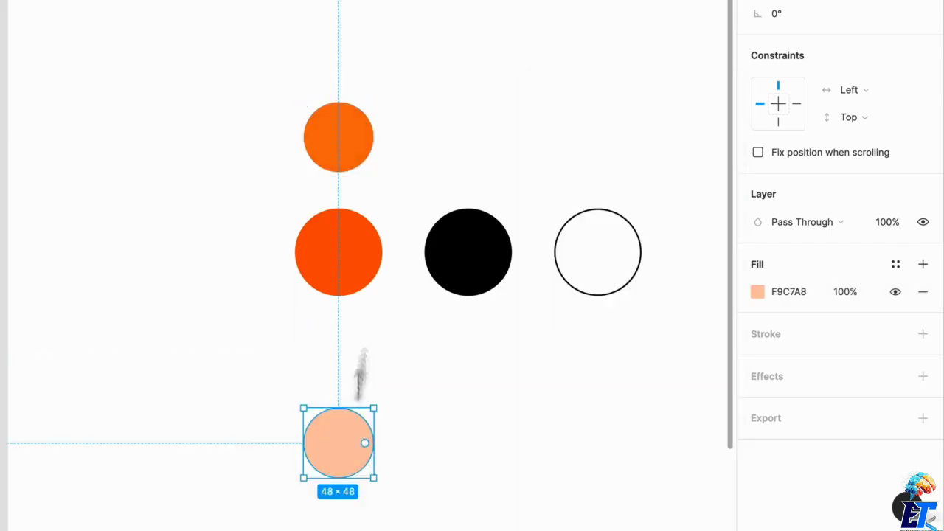
{"action": "left_click_drag", "start_coordinate": [361, 156], "coordinate": [362, 376]}
{"action": "left_click", "coordinate": [447, 371]}
Adjust the hue and shade of the small orange circle's fill to EC7925.
{"action": "left_click", "coordinate": [327, 379]}
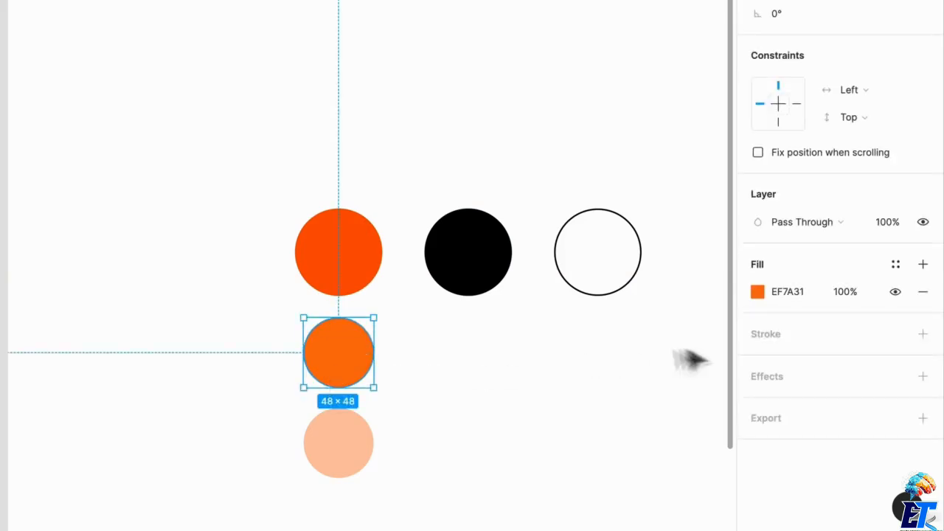
{"action": "left_click", "coordinate": [760, 291]}
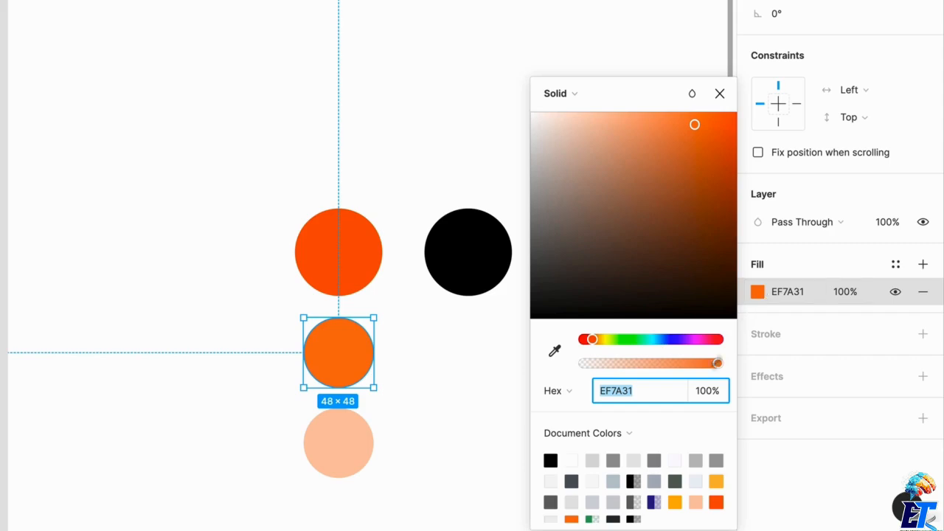
{"action": "left_click_drag", "start_coordinate": [591, 339], "coordinate": [595, 342]}
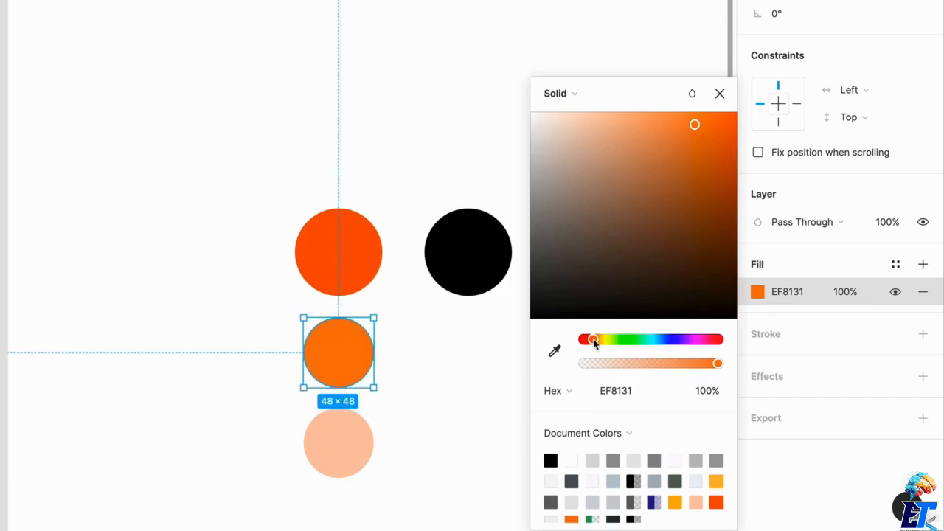
{"action": "left_click_drag", "start_coordinate": [703, 131], "coordinate": [704, 128]}
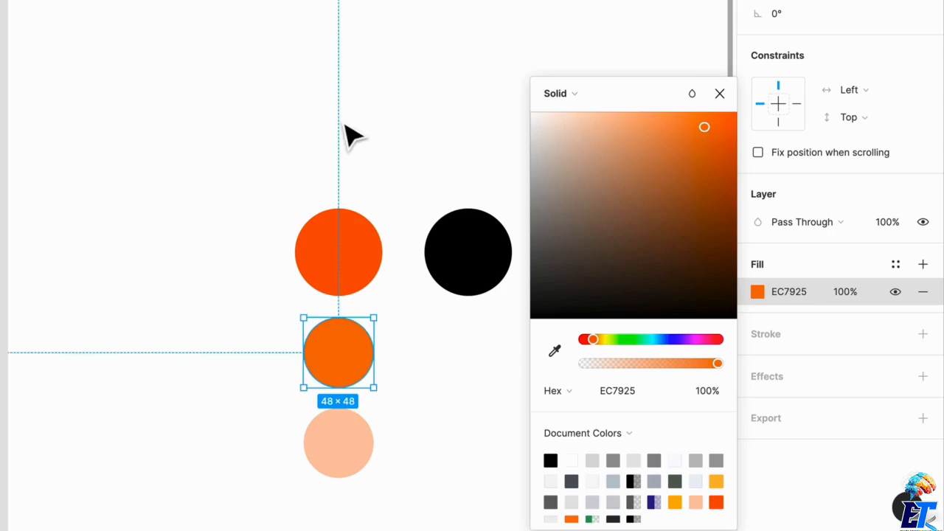
{"action": "left_click", "coordinate": [233, 112]}
Duplicate the peach circle at the bottom of the column and move all circles up toward the frame's top edge.
{"action": "scroll", "coordinate": [258, 179], "scroll_direction": "down", "scroll_amount": 3}
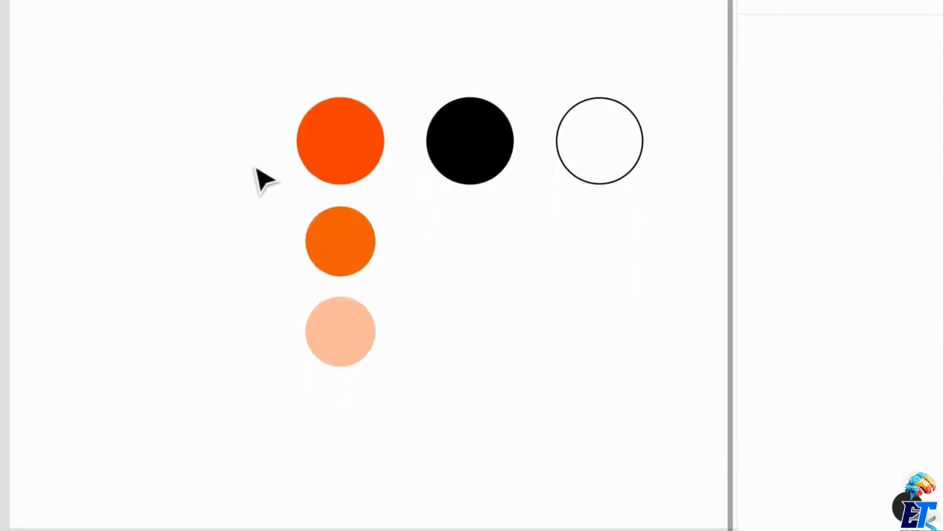
{"action": "left_click_drag", "start_coordinate": [354, 359], "coordinate": [345, 451]}
{"action": "scroll", "coordinate": [460, 375], "scroll_direction": "down", "scroll_amount": 3}
{"action": "scroll", "coordinate": [472, 350], "scroll_direction": "down", "scroll_amount": 4}
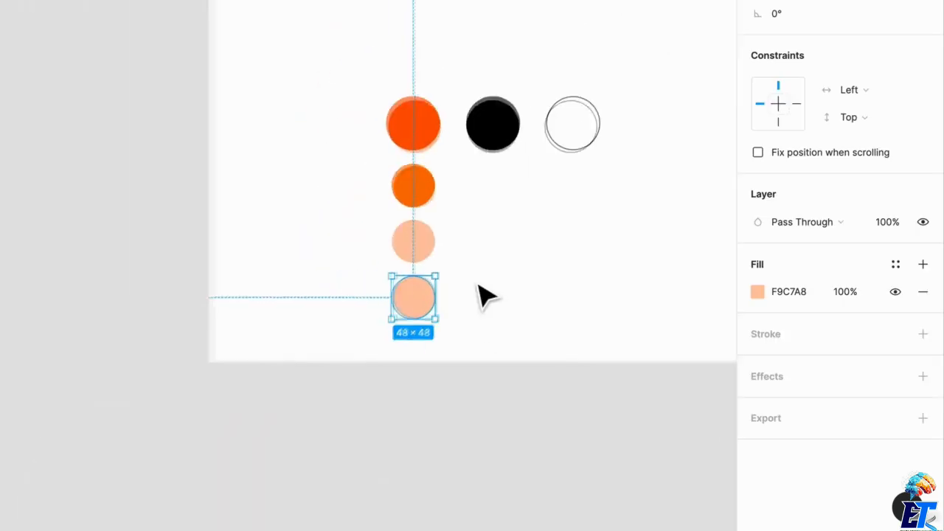
{"action": "key", "text": "ctrl+a"}
{"action": "left_click_drag", "start_coordinate": [442, 153], "coordinate": [435, 31]}
{"action": "key", "text": "Escape"}
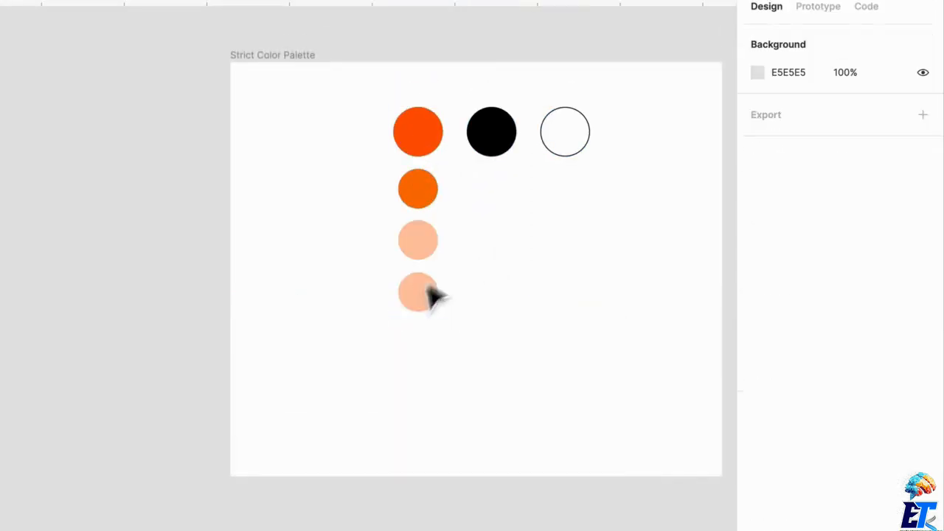
Place the small orange circle between the two peach circles, then shift these three evenly spaced circles up.
{"action": "left_click_drag", "start_coordinate": [428, 307], "coordinate": [428, 369]}
{"action": "left_click_drag", "start_coordinate": [436, 204], "coordinate": [436, 314]}
{"action": "left_click_drag", "start_coordinate": [465, 415], "coordinate": [379, 211]}
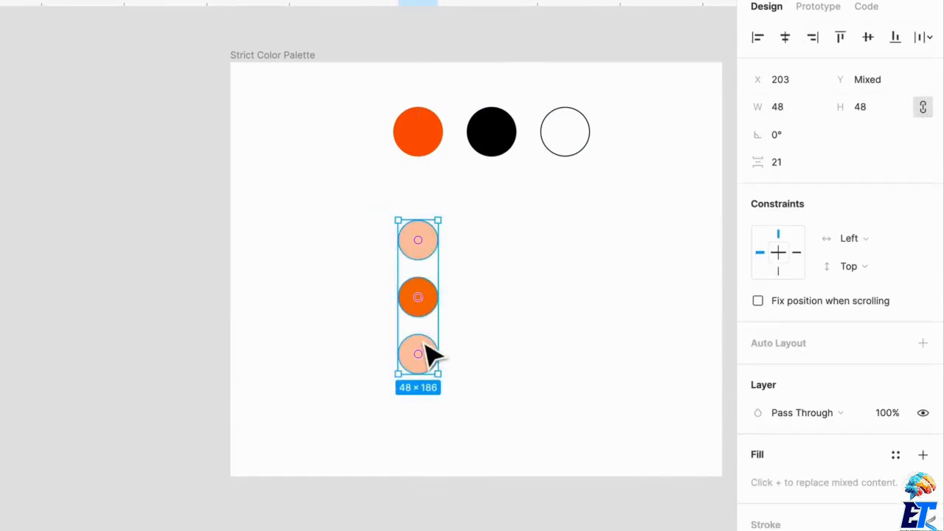
{"action": "left_click_drag", "start_coordinate": [436, 362], "coordinate": [438, 327]}
{"action": "key", "text": "Escape"}
Set the fill of the lowest peach circle to yellow F9D079.
{"action": "scroll", "coordinate": [537, 276], "scroll_direction": "up", "scroll_amount": 5}
{"action": "left_click", "coordinate": [393, 422]}
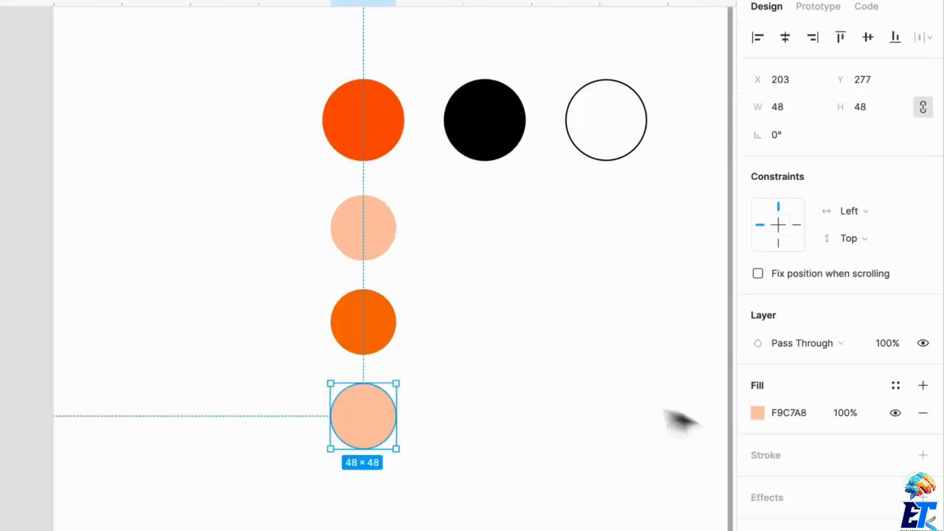
{"action": "left_click", "coordinate": [757, 413]}
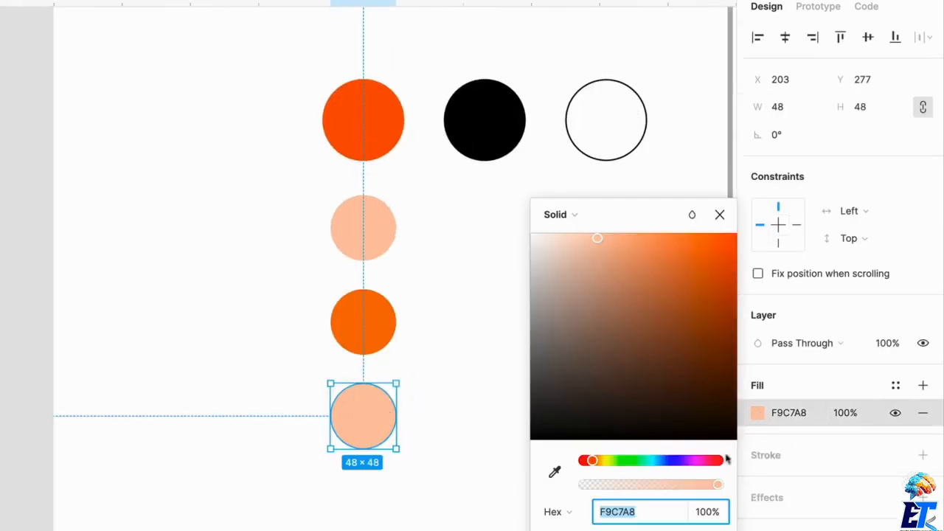
{"action": "left_click_drag", "start_coordinate": [596, 460], "coordinate": [596, 460]}
{"action": "left_click_drag", "start_coordinate": [603, 246], "coordinate": [636, 246]}
{"action": "left_click", "coordinate": [463, 429]}
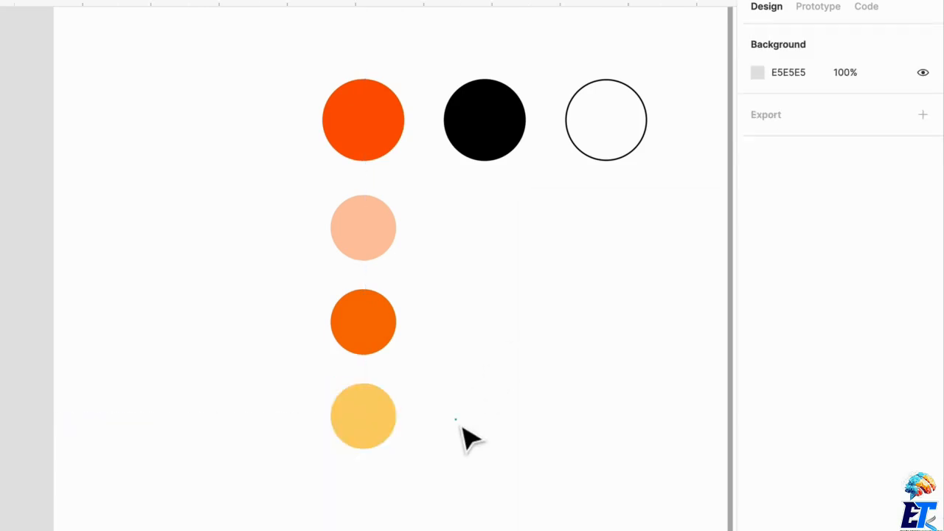
Duplicate the yellow circle below itself and set the copy's fill to dark red A60F0F.
{"action": "left_click_drag", "start_coordinate": [385, 438], "coordinate": [379, 526]}
{"action": "left_click", "coordinate": [757, 413]}
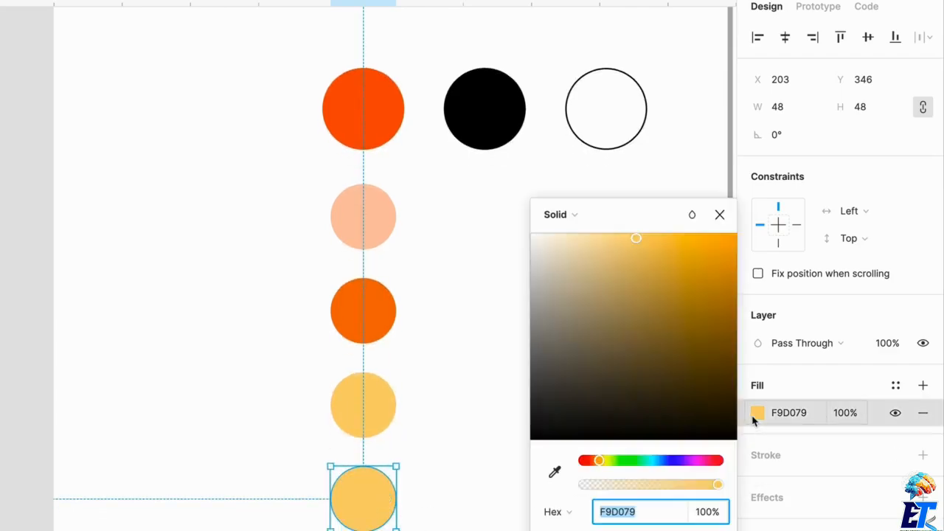
{"action": "left_click_drag", "start_coordinate": [596, 461], "coordinate": [584, 461]}
{"action": "left_click_drag", "start_coordinate": [660, 241], "coordinate": [706, 308]}
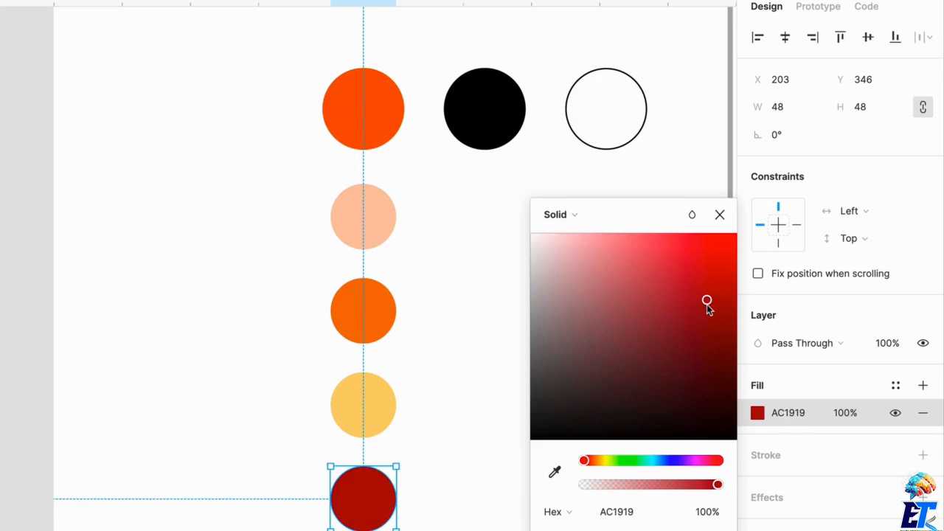
{"action": "left_click_drag", "start_coordinate": [707, 307], "coordinate": [708, 300]}
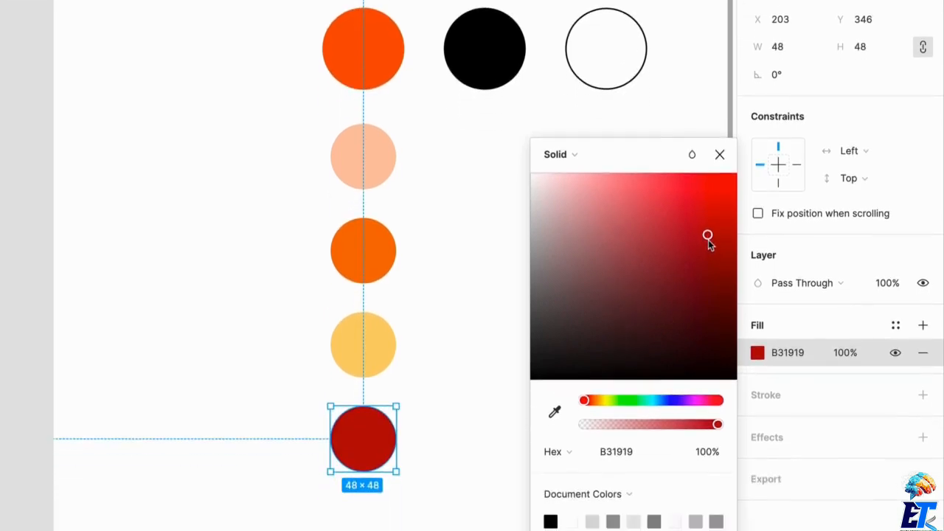
{"action": "left_click_drag", "start_coordinate": [708, 240], "coordinate": [718, 250]}
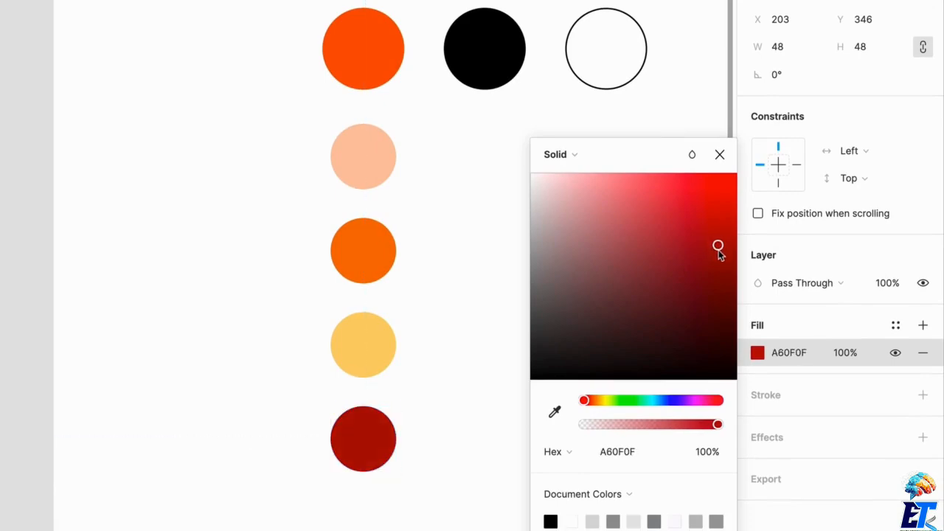
{"action": "left_click", "coordinate": [474, 295]}
Duplicate the peach circle beneath the main black circle and fill the copy with the sampled black 000000.
{"action": "scroll", "coordinate": [486, 294], "scroll_direction": "right", "scroll_amount": 2}
{"action": "scroll", "coordinate": [486, 293], "scroll_direction": "up", "scroll_amount": 1}
{"action": "left_click", "coordinate": [351, 174]}
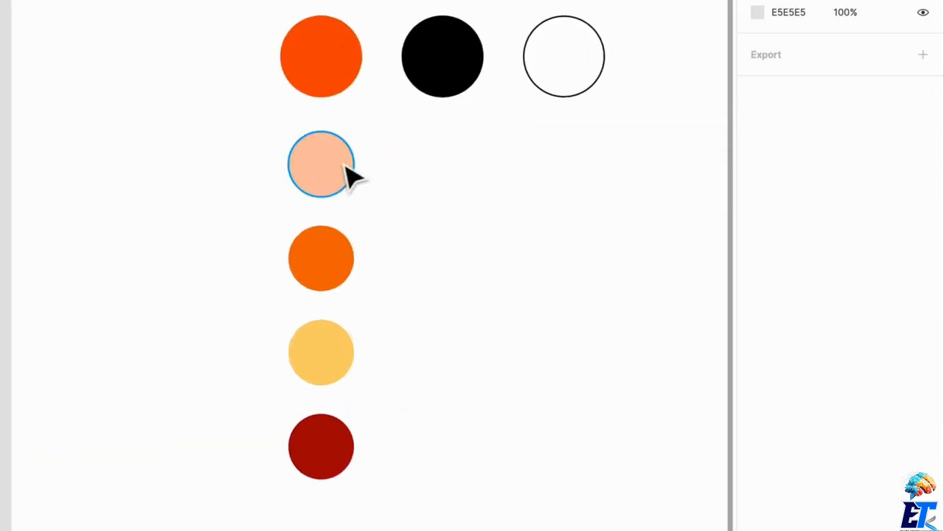
{"action": "left_click_drag", "start_coordinate": [352, 175], "coordinate": [472, 185]}
{"action": "key", "text": "i"}
{"action": "left_click", "coordinate": [445, 77]}
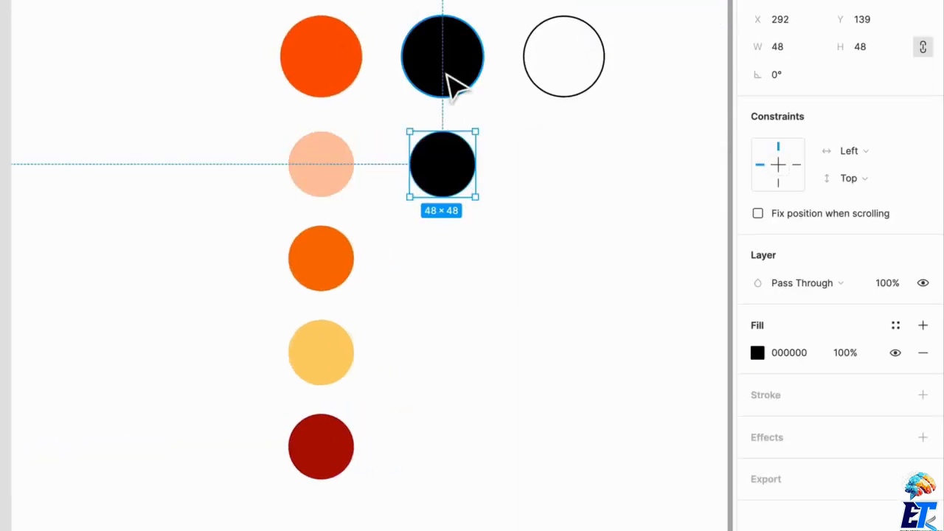
Try a neutral grey fill of 7C7877 on the small black circle.
{"action": "left_click", "coordinate": [568, 276]}
{"action": "left_click", "coordinate": [460, 181]}
{"action": "left_click", "coordinate": [471, 84]}
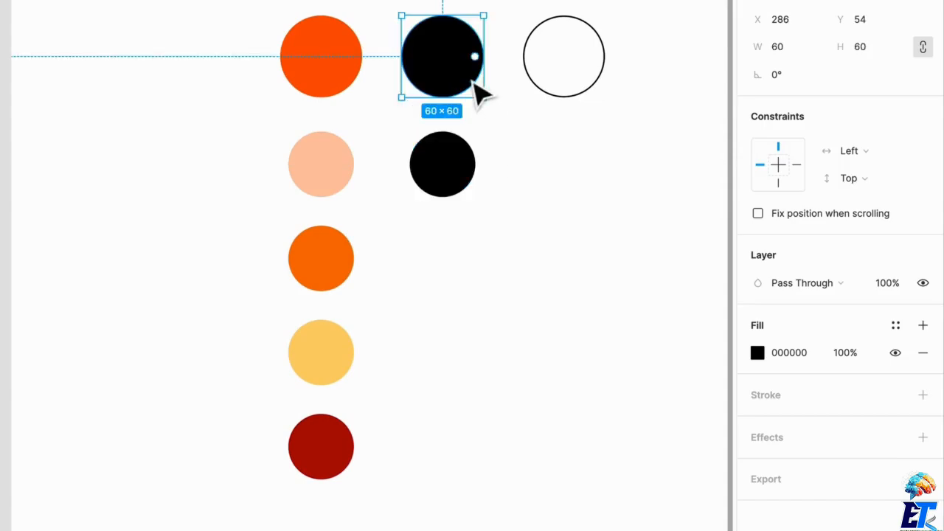
{"action": "left_click", "coordinate": [461, 186]}
{"action": "left_click", "coordinate": [760, 352]}
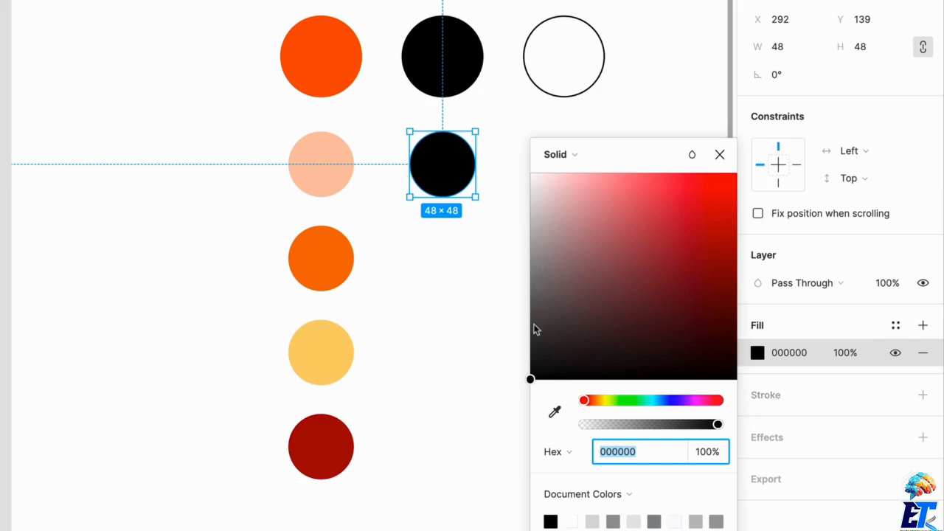
{"action": "left_click_drag", "start_coordinate": [533, 325], "coordinate": [538, 278]}
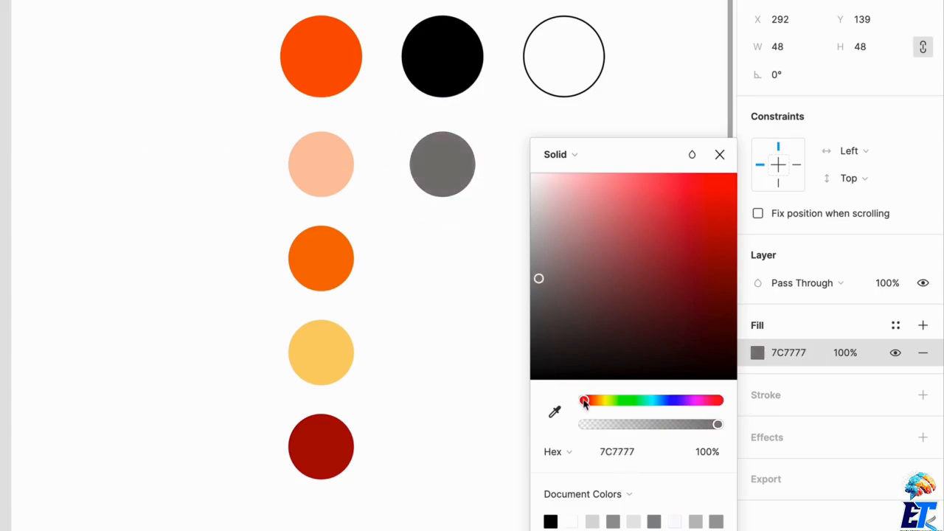
{"action": "left_click_drag", "start_coordinate": [584, 402], "coordinate": [588, 401]}
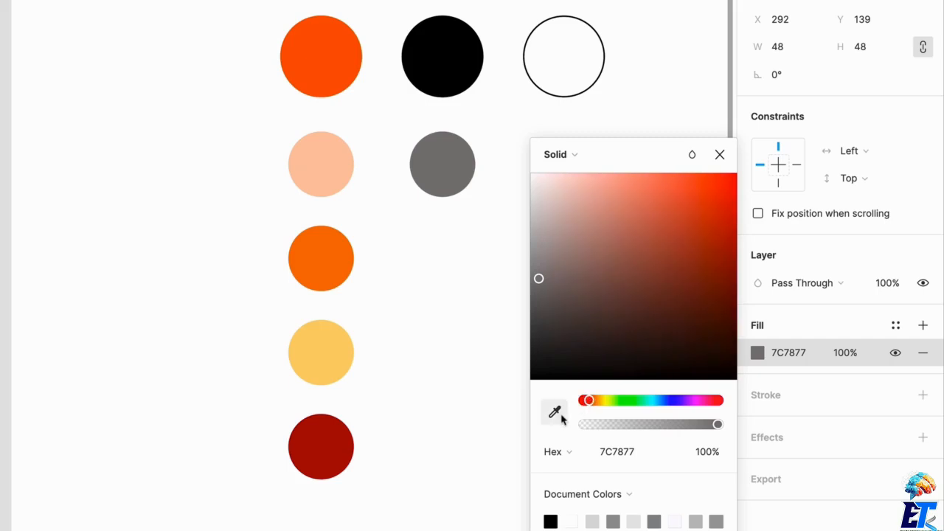
Sample the main orange as the small circle's fill and desaturate it to the warm grey 78706C.
{"action": "left_click", "coordinate": [555, 412]}
{"action": "left_click", "coordinate": [350, 78]}
{"action": "left_click", "coordinate": [737, 190]}
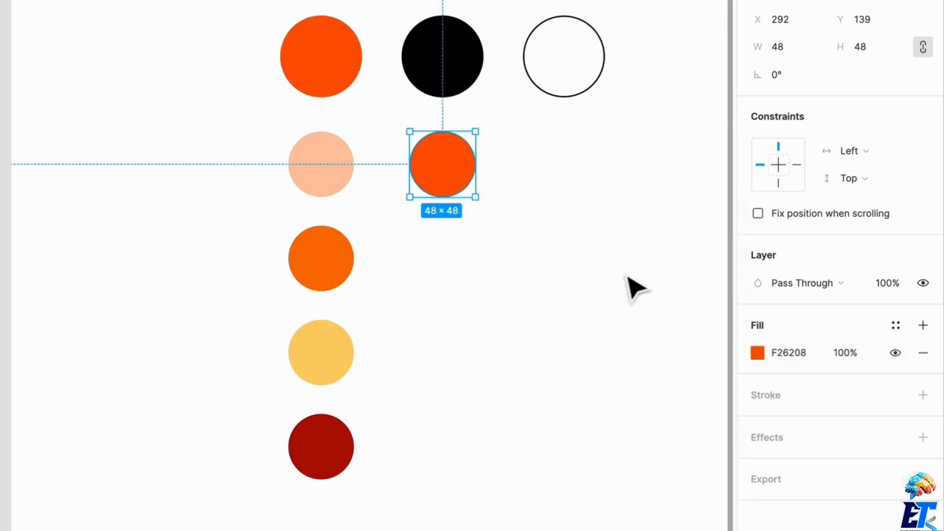
{"action": "left_click", "coordinate": [758, 352]}
{"action": "left_click_drag", "start_coordinate": [574, 290], "coordinate": [552, 289]}
{"action": "left_click", "coordinate": [413, 258]}
Duplicate the warm grey circle below itself and lighten the copy's fill to a pale warm grey.
{"action": "left_click_drag", "start_coordinate": [455, 177], "coordinate": [457, 269]}
{"action": "left_click", "coordinate": [757, 352]}
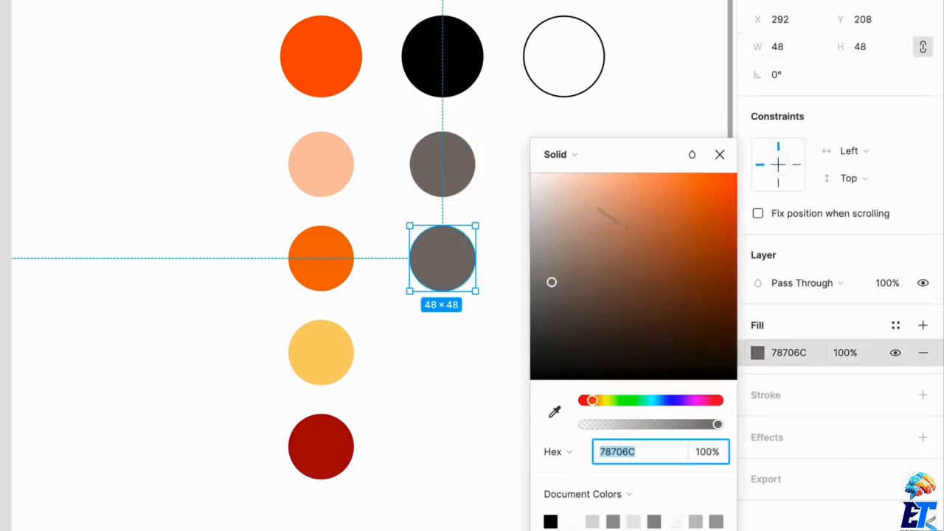
{"action": "left_click_drag", "start_coordinate": [543, 264], "coordinate": [543, 227]}
{"action": "left_click", "coordinate": [518, 264]}
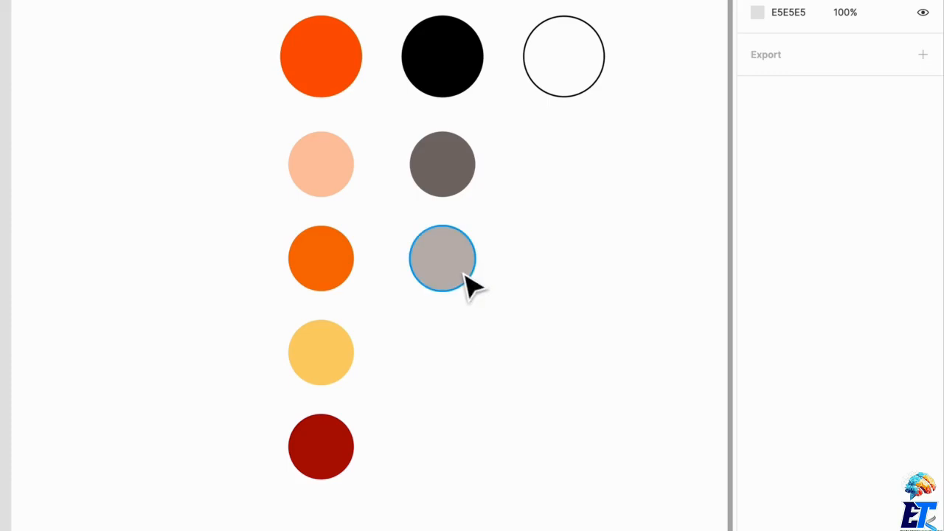
Duplicate the pale warm grey circle below itself and lighten the copy's fill to E7E3DF.
{"action": "left_click_drag", "start_coordinate": [474, 284], "coordinate": [468, 361]}
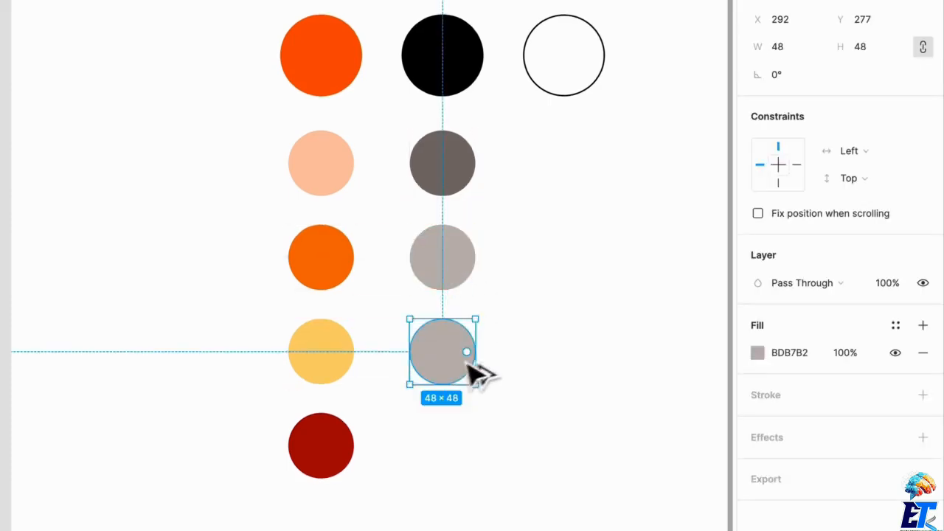
{"action": "left_click", "coordinate": [758, 355]}
{"action": "left_click_drag", "start_coordinate": [541, 211], "coordinate": [537, 200]}
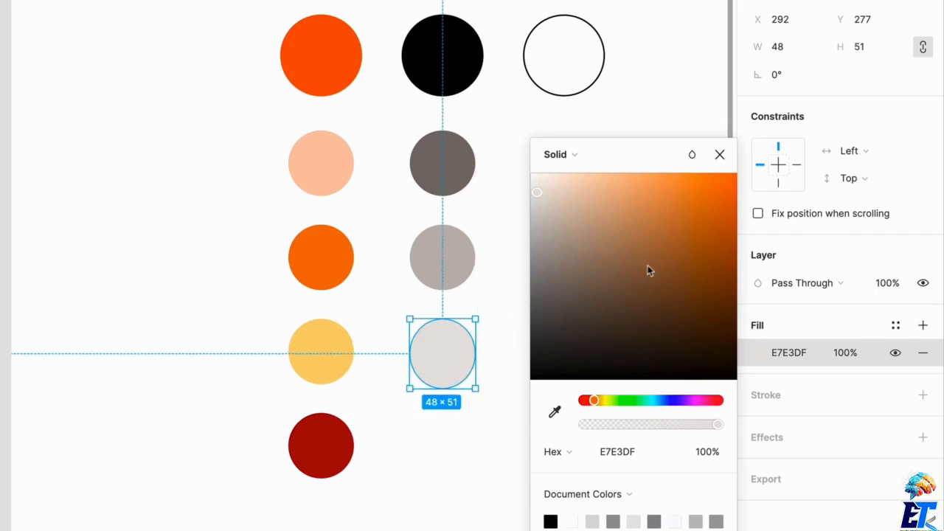
{"action": "left_click", "coordinate": [520, 400]}
Duplicate the E7E3DF circle below itself, level with the dark red one, and lighten the copy's fill to off-white F8F7F6.
{"action": "scroll", "coordinate": [607, 362], "scroll_direction": "right", "scroll_amount": 3}
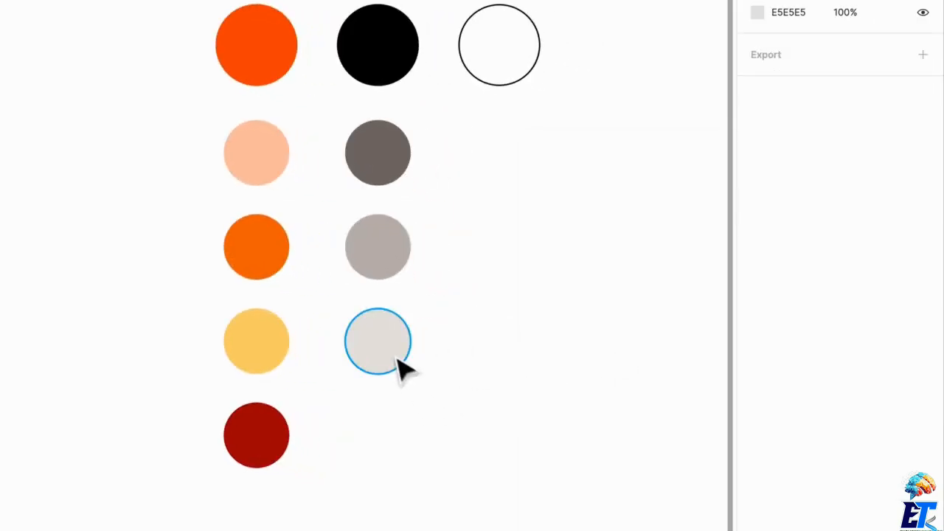
{"action": "left_click_drag", "start_coordinate": [396, 366], "coordinate": [394, 459]}
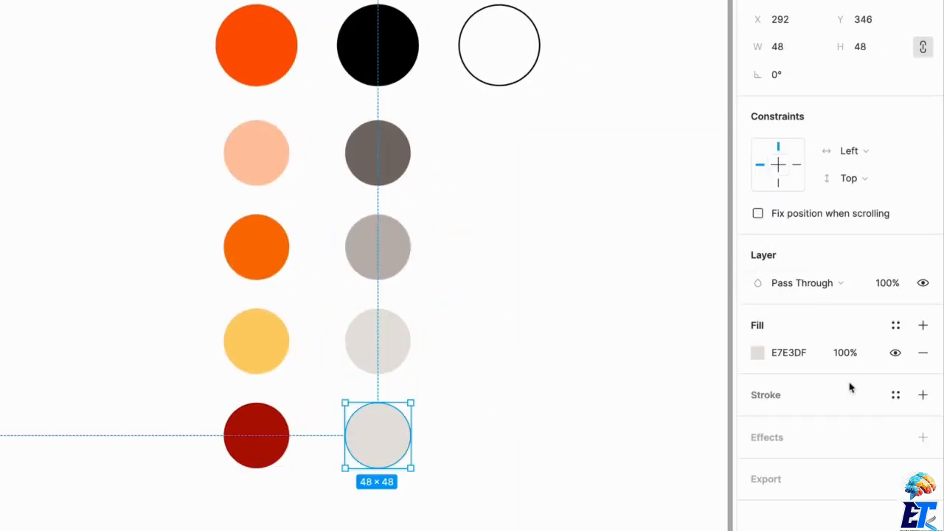
{"action": "left_click", "coordinate": [758, 352]}
{"action": "left_click_drag", "start_coordinate": [537, 194], "coordinate": [532, 184]}
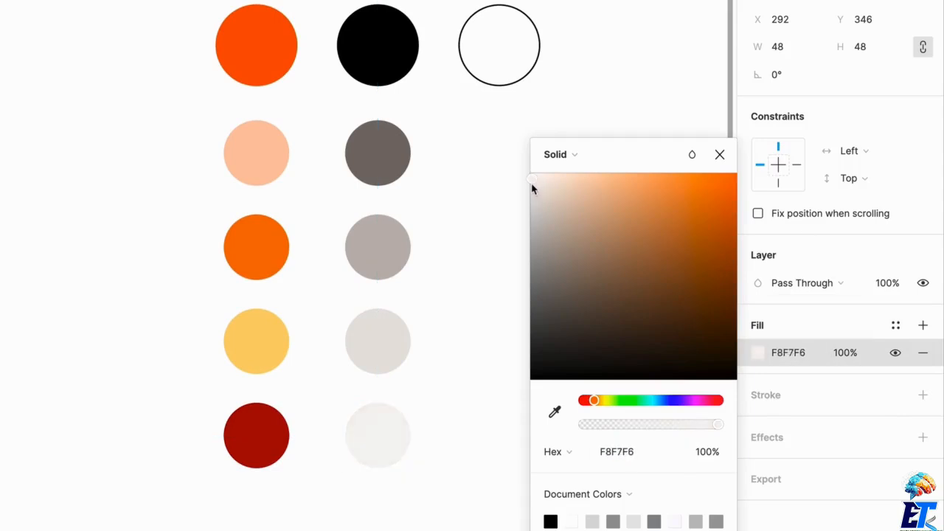
{"action": "left_click", "coordinate": [465, 290]}
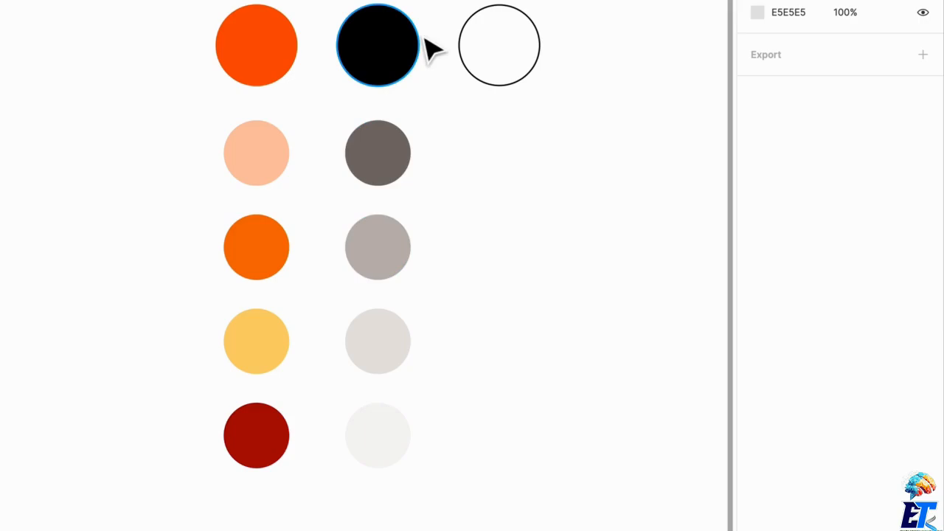
Sample the main orange as the large black circle's fill and change it to a soft dark charcoal.
{"action": "left_click", "coordinate": [402, 166]}
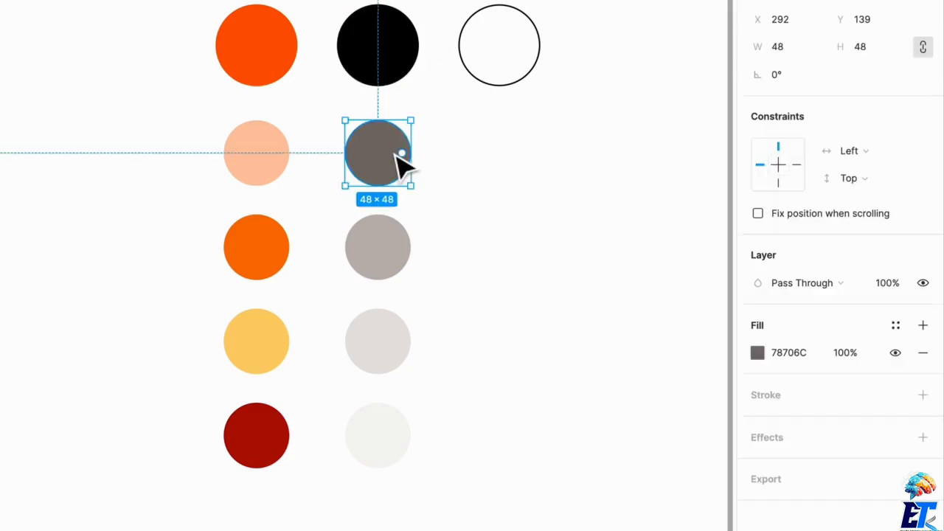
{"action": "left_click", "coordinate": [391, 61]}
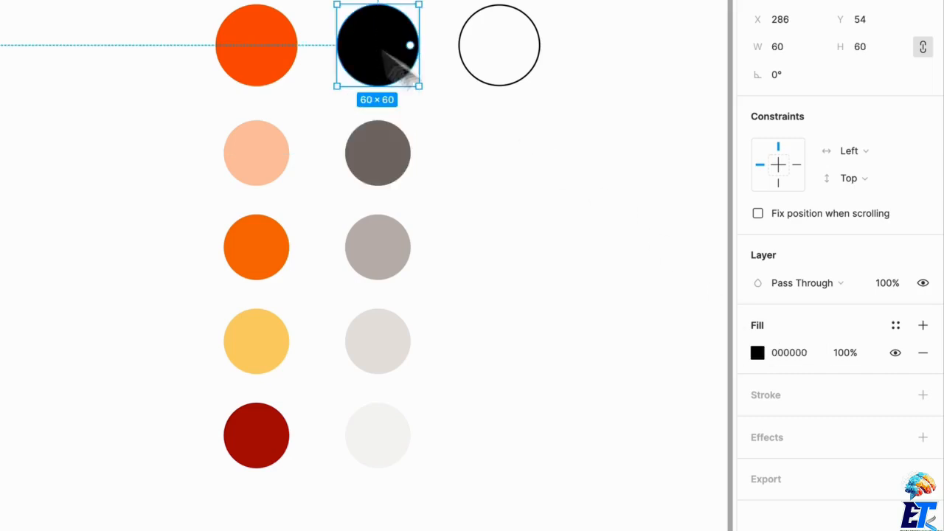
{"action": "left_click", "coordinate": [758, 354]}
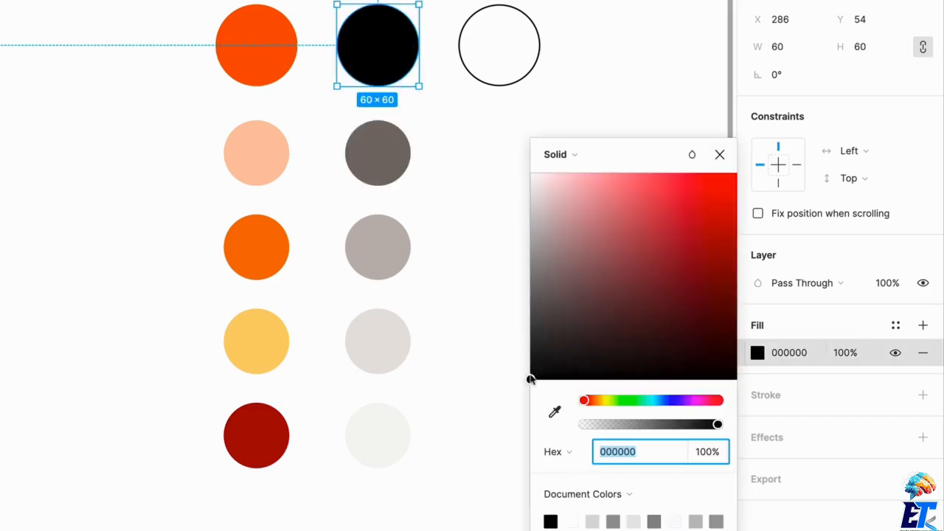
{"action": "left_click", "coordinate": [554, 411]}
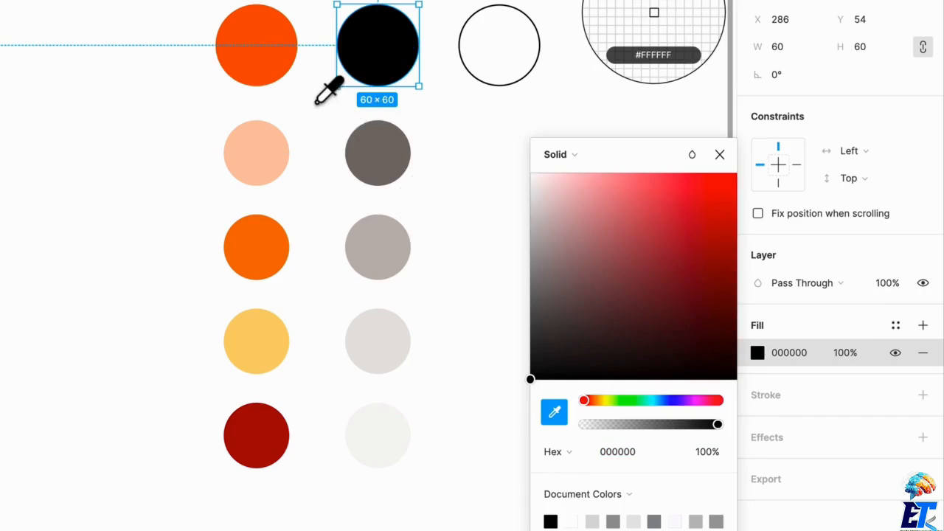
{"action": "left_click", "coordinate": [273, 63]}
{"action": "left_click_drag", "start_coordinate": [532, 381], "coordinate": [529, 332]}
{"action": "left_click", "coordinate": [479, 200]}
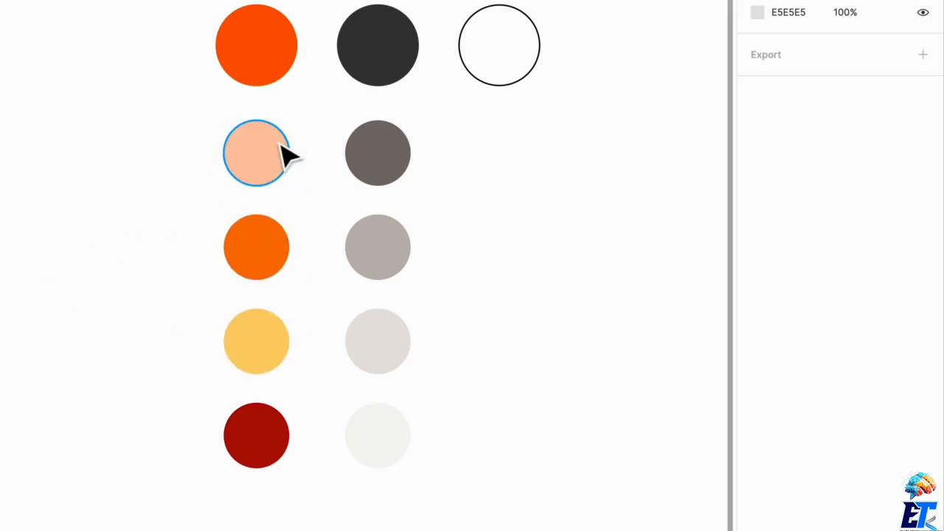
Move the bright orange, yellow and dark red circles out of their column and back beneath the peach circle.
{"action": "scroll", "coordinate": [280, 143], "scroll_direction": "left", "scroll_amount": 1}
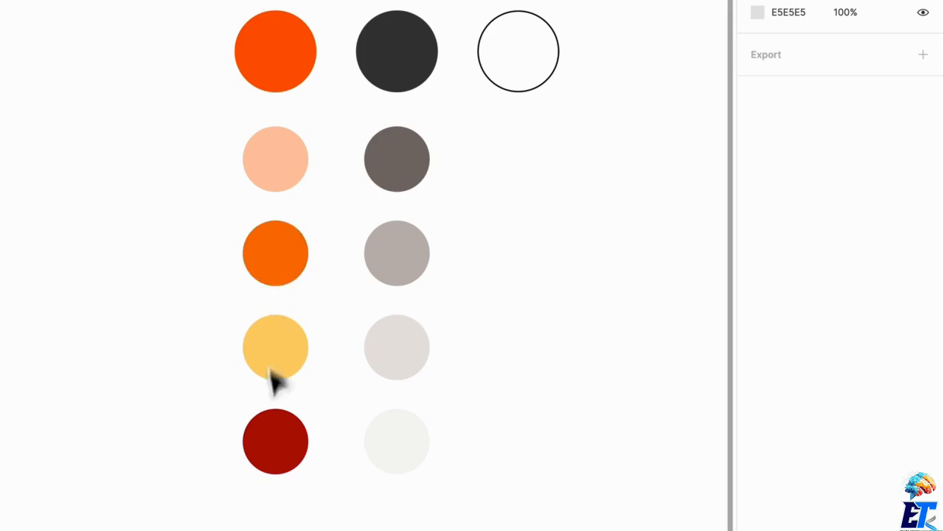
{"action": "left_click_drag", "start_coordinate": [200, 219], "coordinate": [184, 460]}
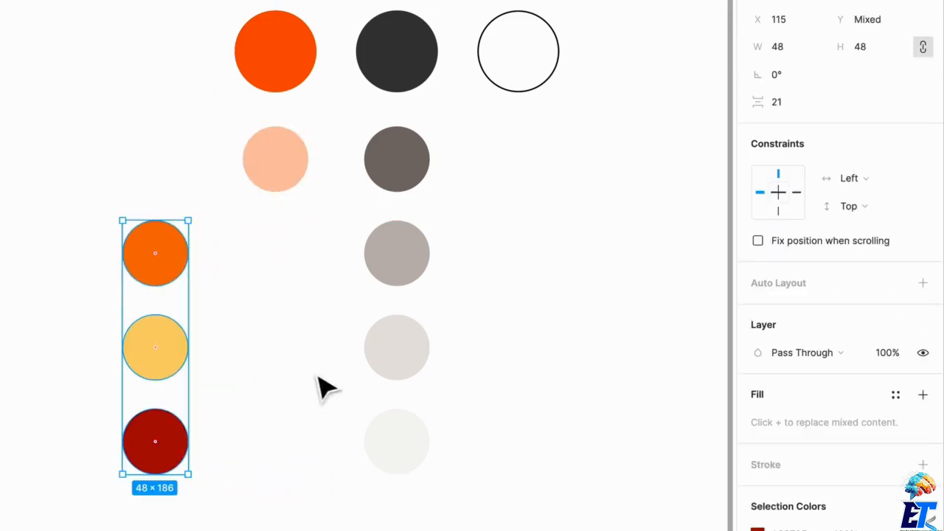
{"action": "left_click", "coordinate": [295, 126]}
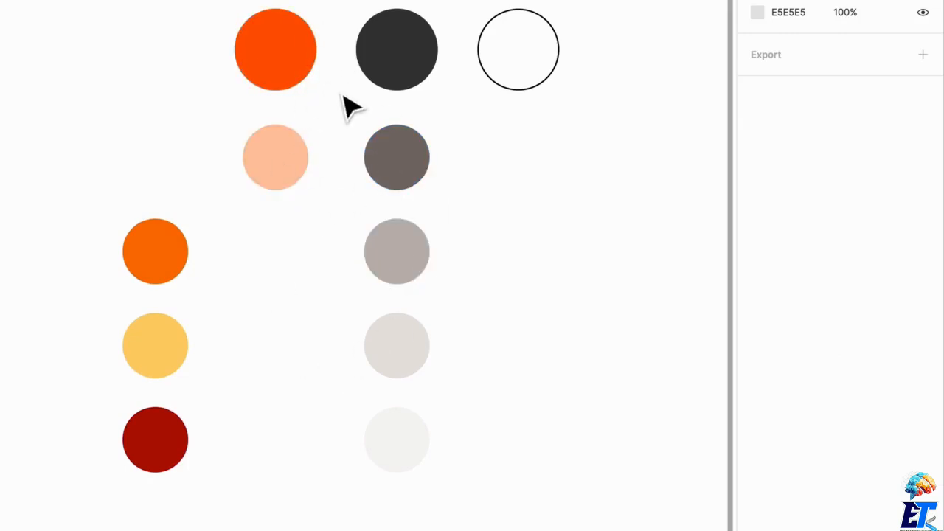
{"action": "left_click_drag", "start_coordinate": [67, 206], "coordinate": [305, 464]}
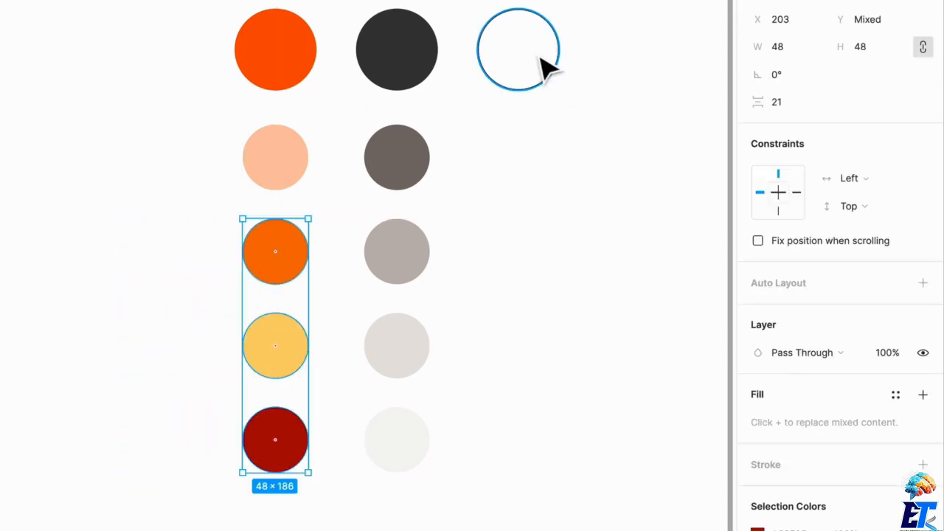
{"action": "mouse_move", "coordinate": [540, 58]}
{"action": "left_mouse_down"}
{"action": "mouse_move", "coordinate": [556, 84]}
{"action": "mouse_move", "coordinate": [554, 50]}
{"action": "left_mouse_up"}
{"action": "key", "text": "ctrl+z"}
{"action": "left_click", "coordinate": [626, 190]}
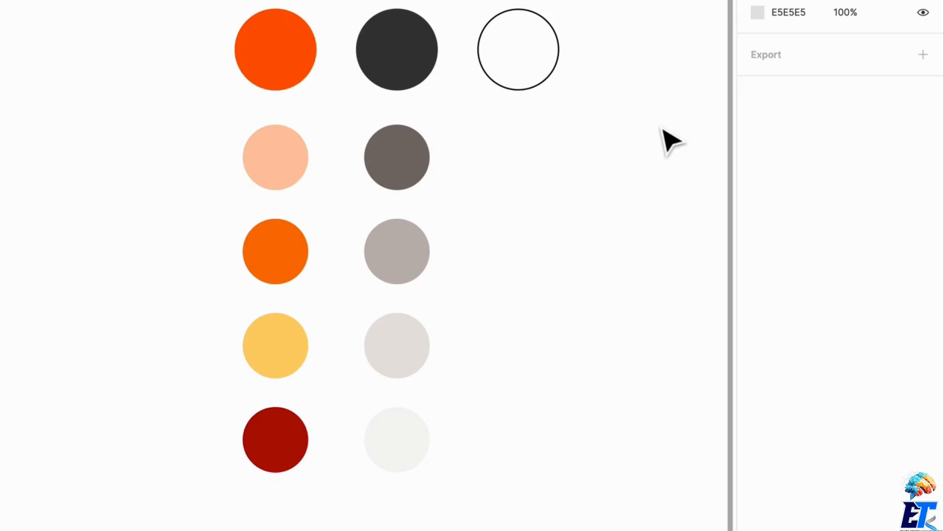
{"action": "left_click", "coordinate": [288, 56]}
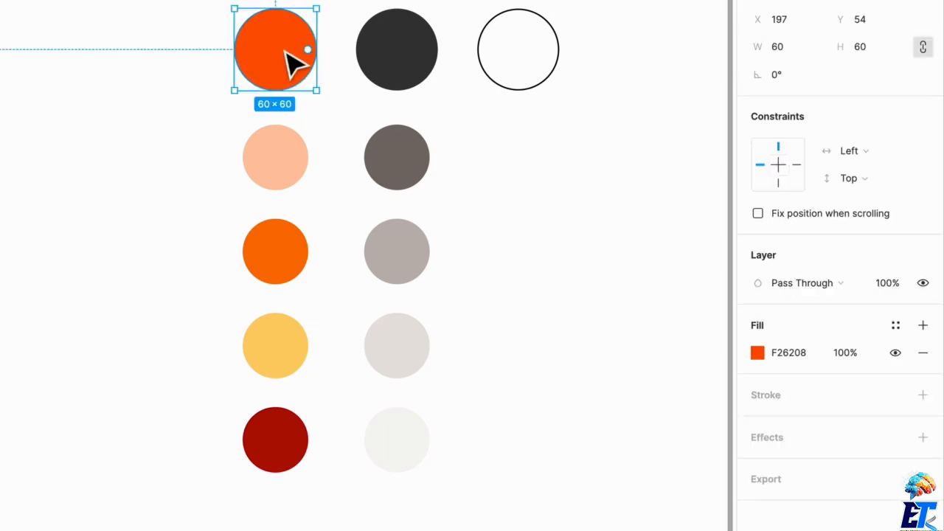
{"action": "mouse_move", "coordinate": [211, 5]}
{"action": "left_mouse_down"}
{"action": "mouse_move", "coordinate": [579, 122]}
{"action": "mouse_move", "coordinate": [594, 110]}
{"action": "left_mouse_up"}
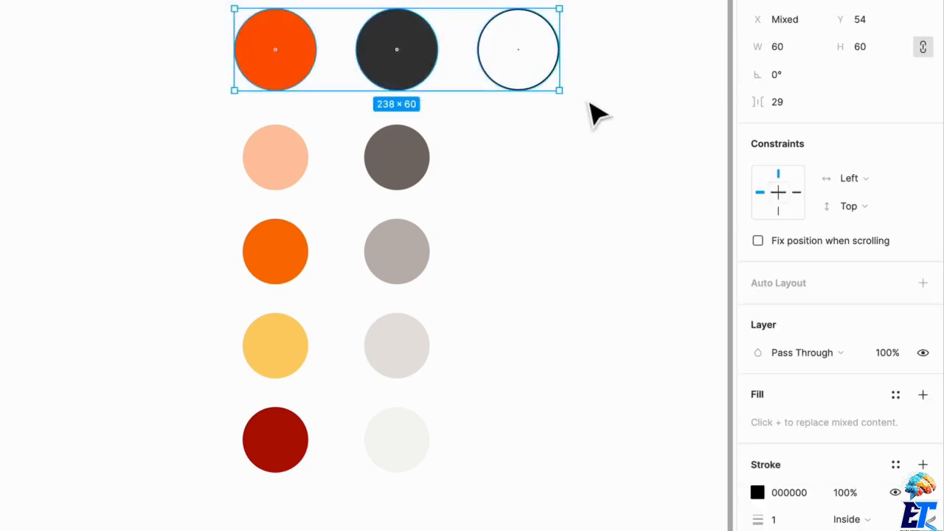
{"action": "left_click", "coordinate": [298, 166]}
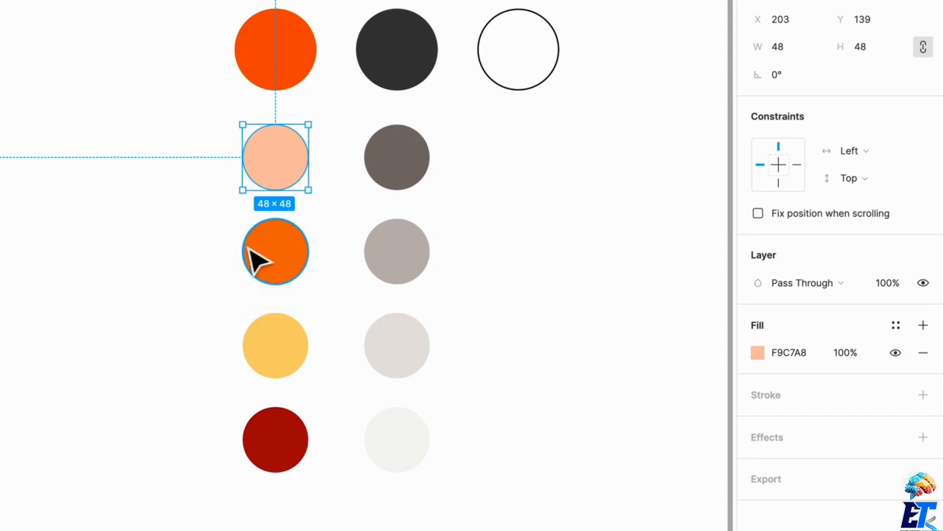
{"action": "left_click_drag", "start_coordinate": [195, 247], "coordinate": [285, 503]}
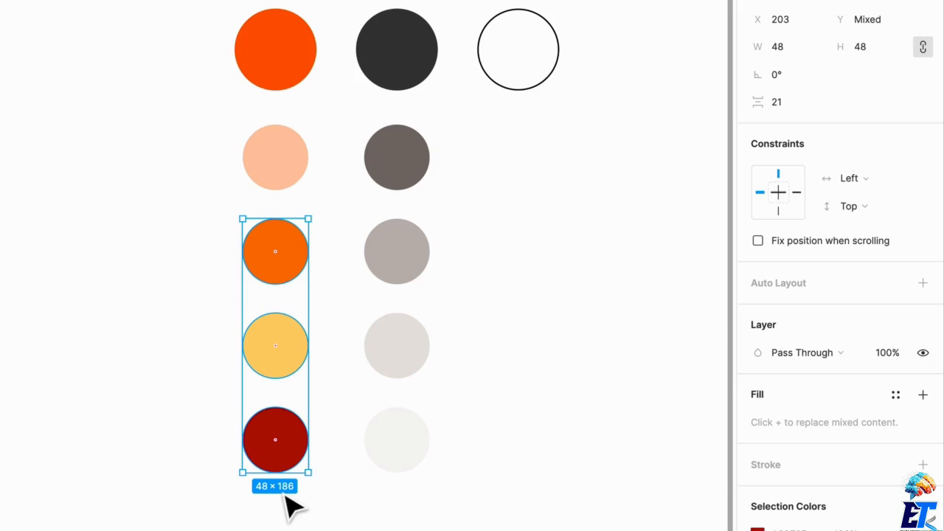
{"action": "left_click", "coordinate": [199, 337]}
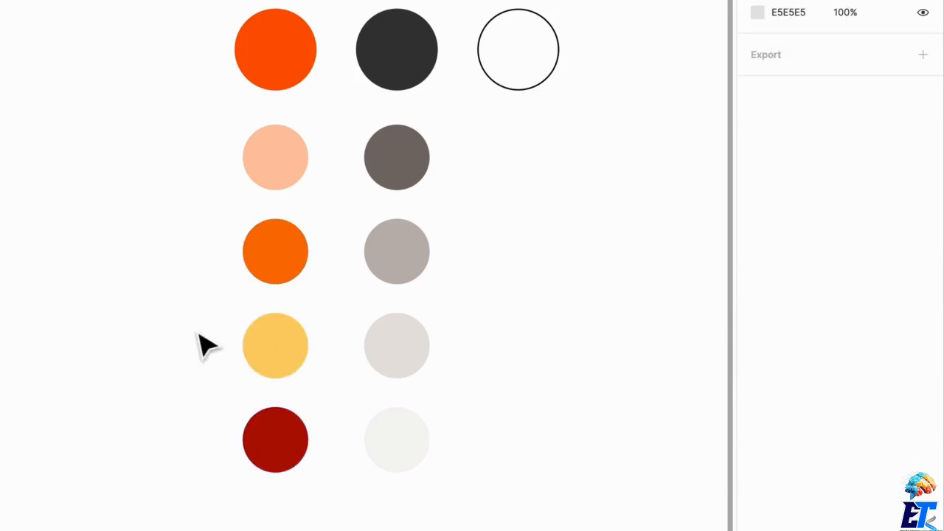